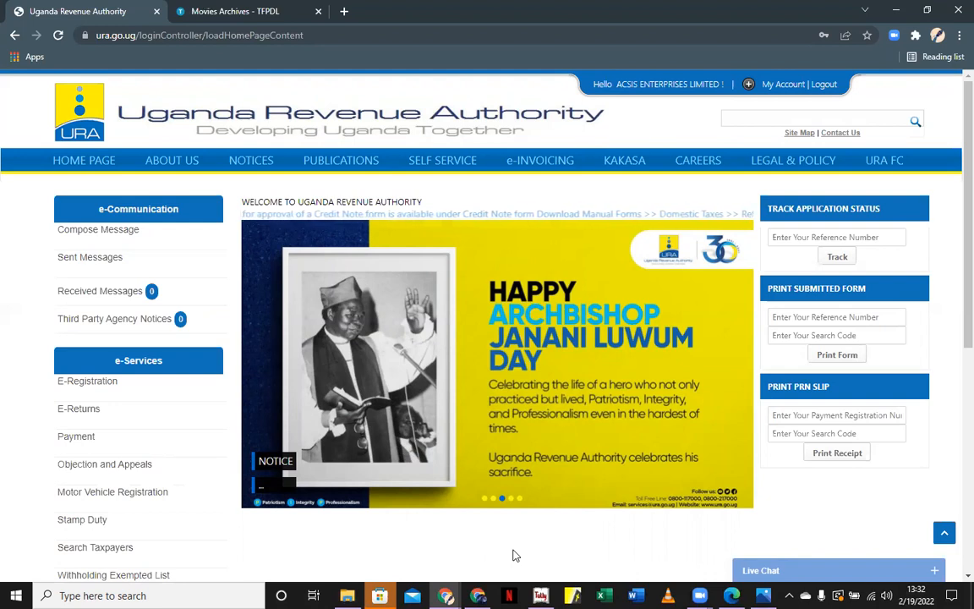
Scroll the e-Services sidebar down and open the Tax Clearance Certificate acknowledgement form
scroll(516, 555, "down", 1)
scroll(516, 556, "down", 1)
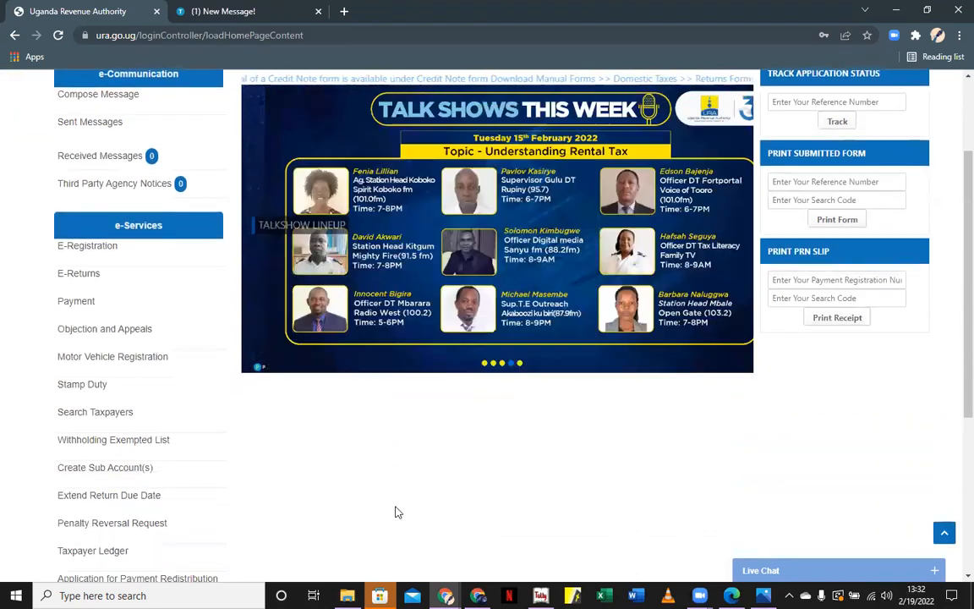
mouse_move(153, 345)
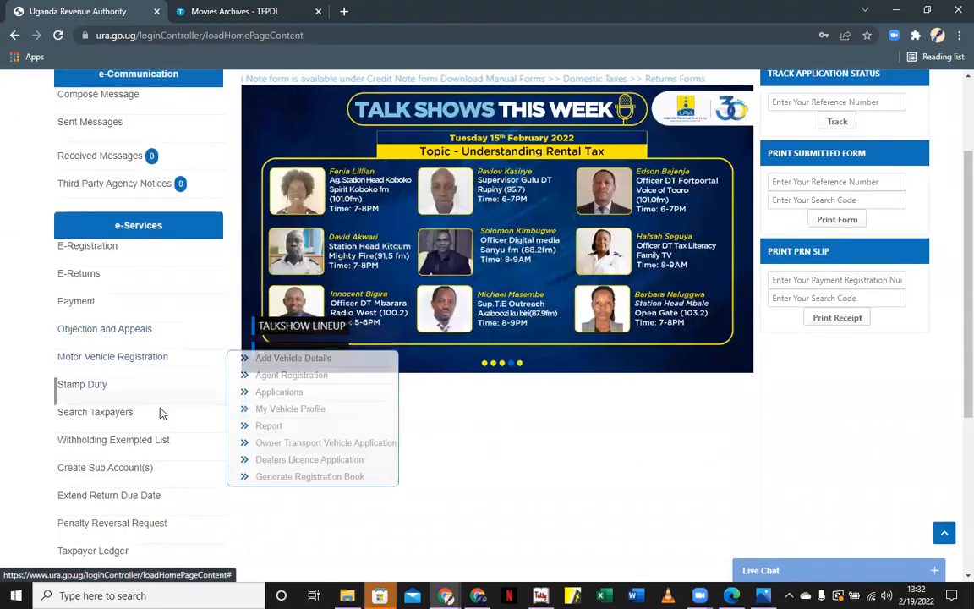
scroll(148, 389, "down", 2)
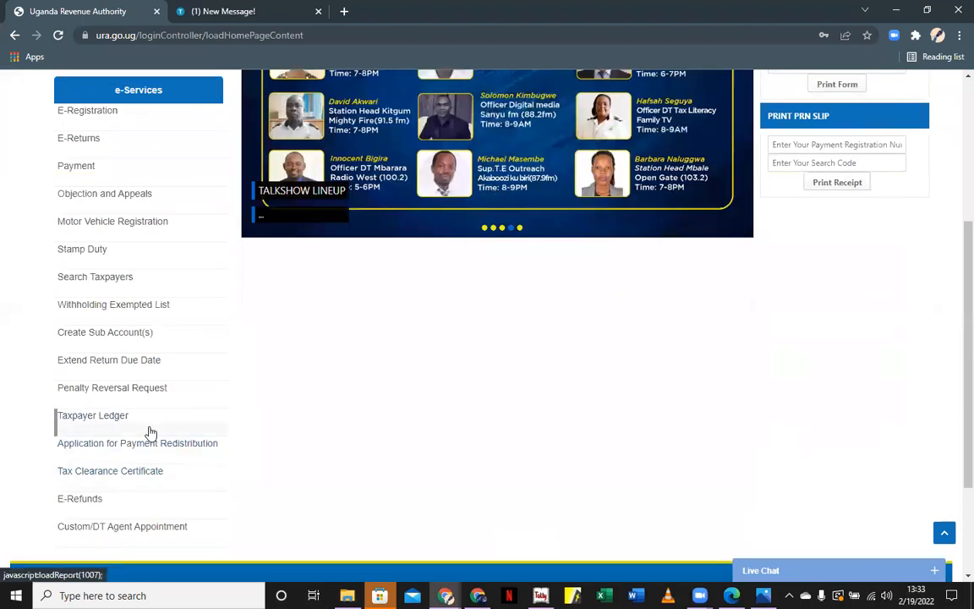
left_click(135, 471)
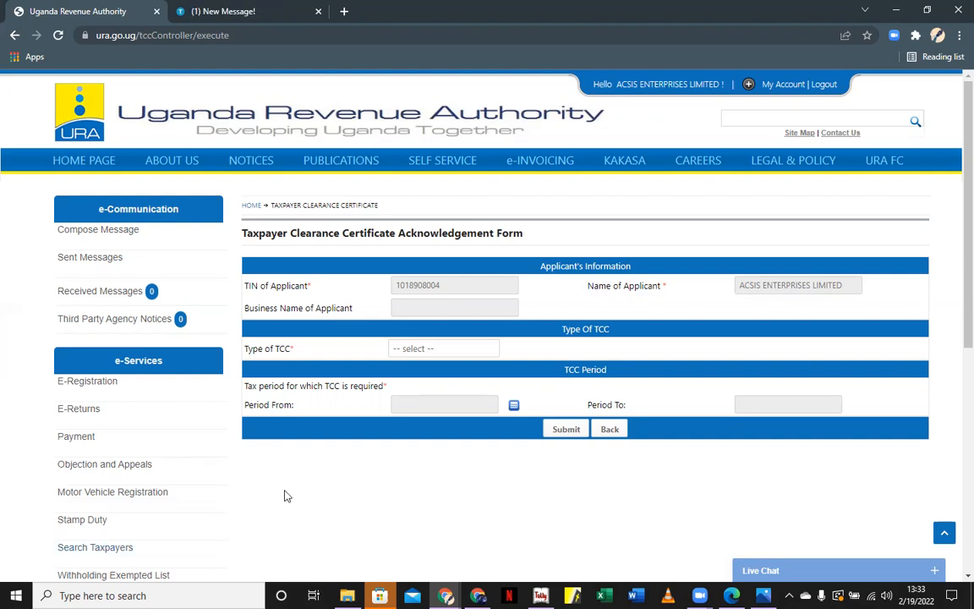
Set Type of TCC to Transactional TCC and scroll to the revealed addressee section
left_click(487, 350)
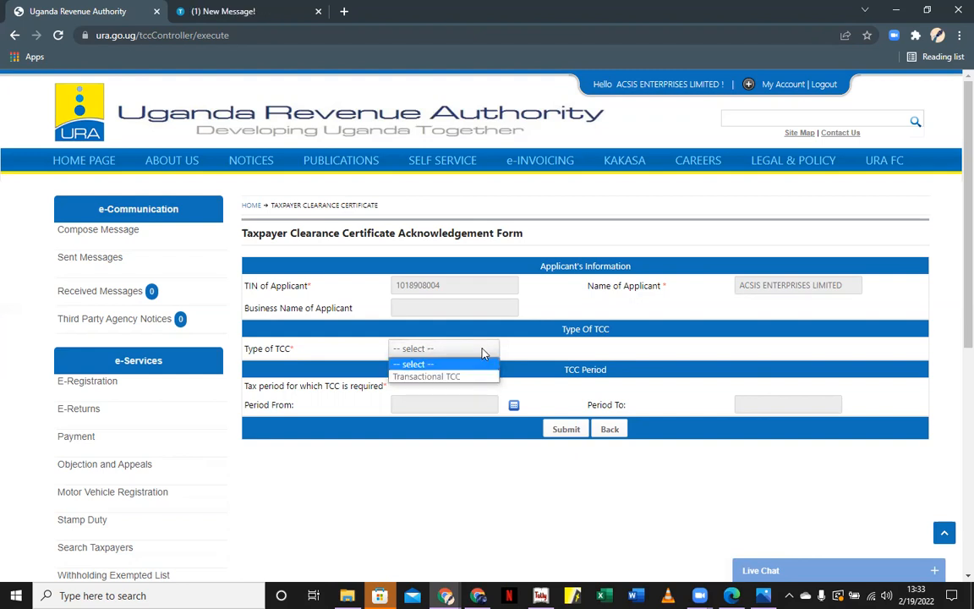
left_click(448, 377)
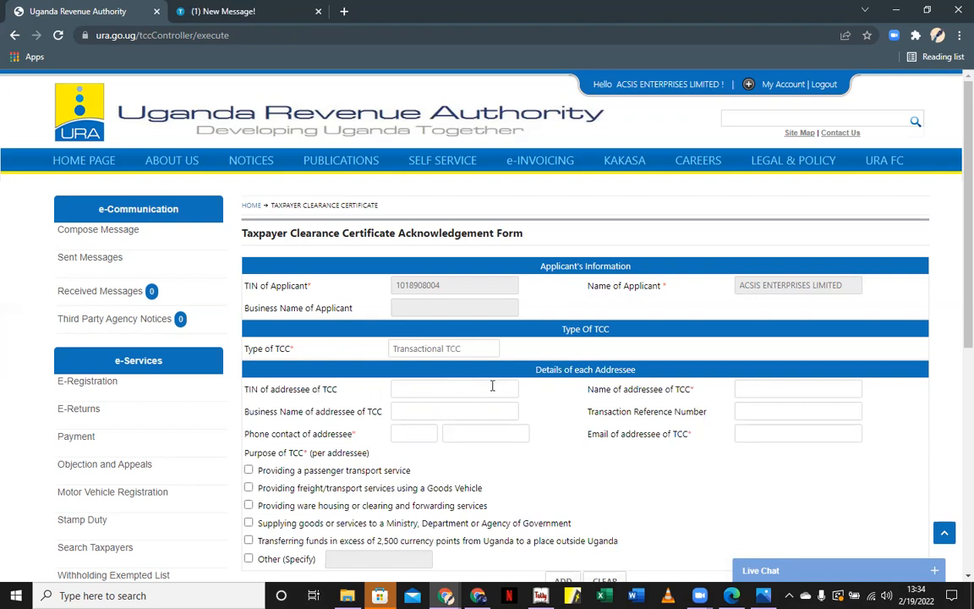
scroll(491, 388, "down", 3)
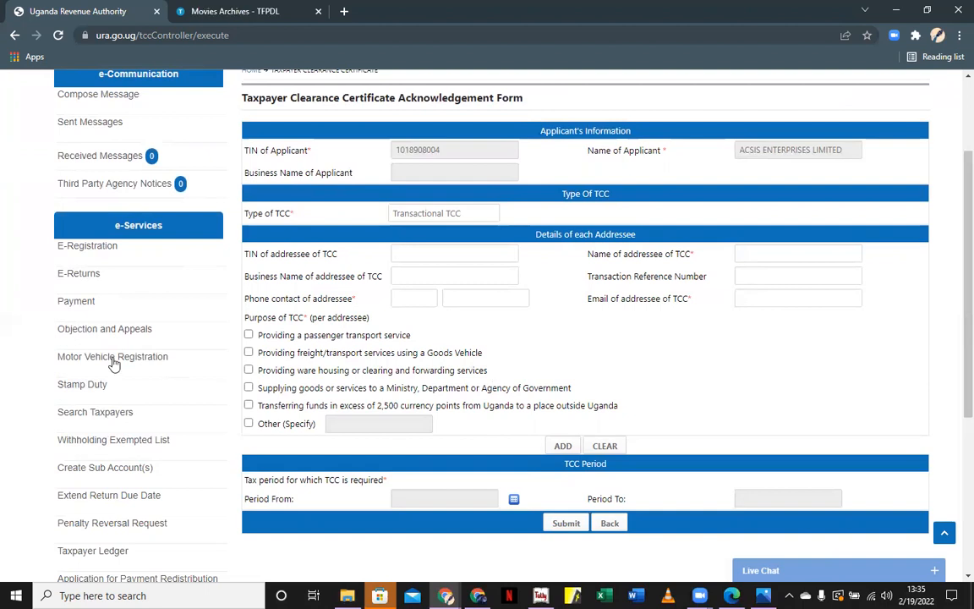
mouse_move(118, 373)
scroll(119, 373, "down", 2)
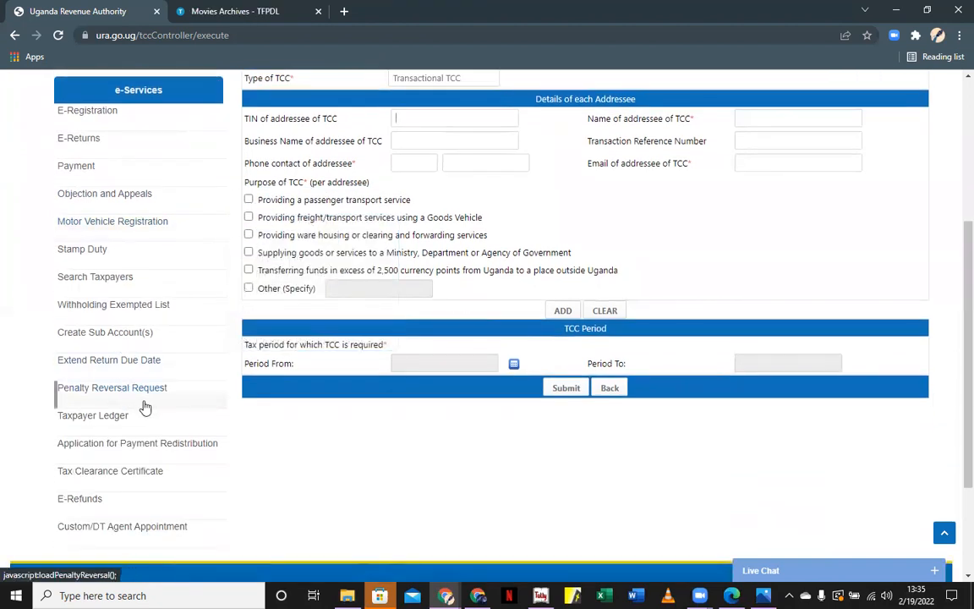
Search TIN NON INDIVIDUAL taxpayers for the trade name UGANDA TELECOM LIMITED
left_click(138, 288)
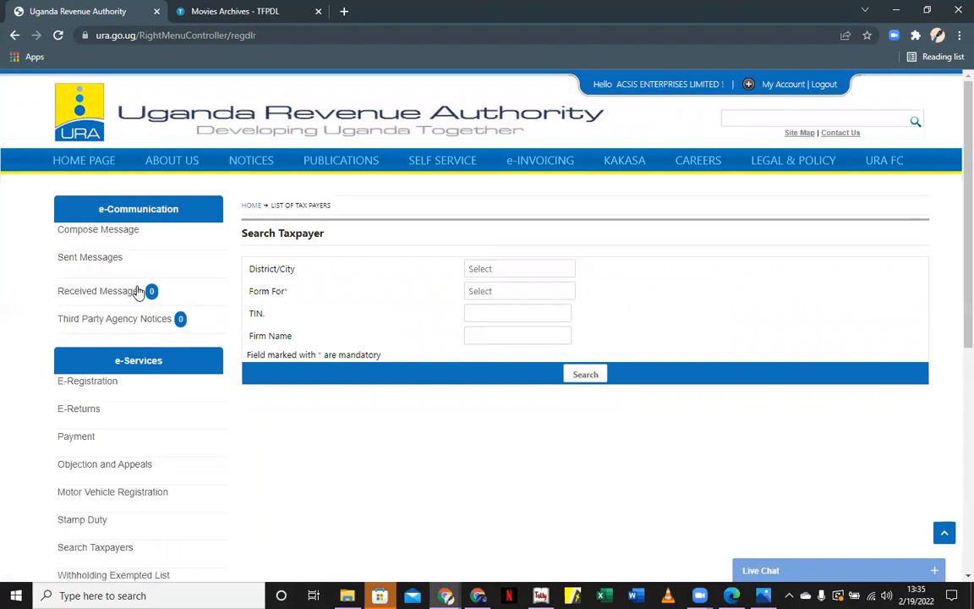
left_click(518, 293)
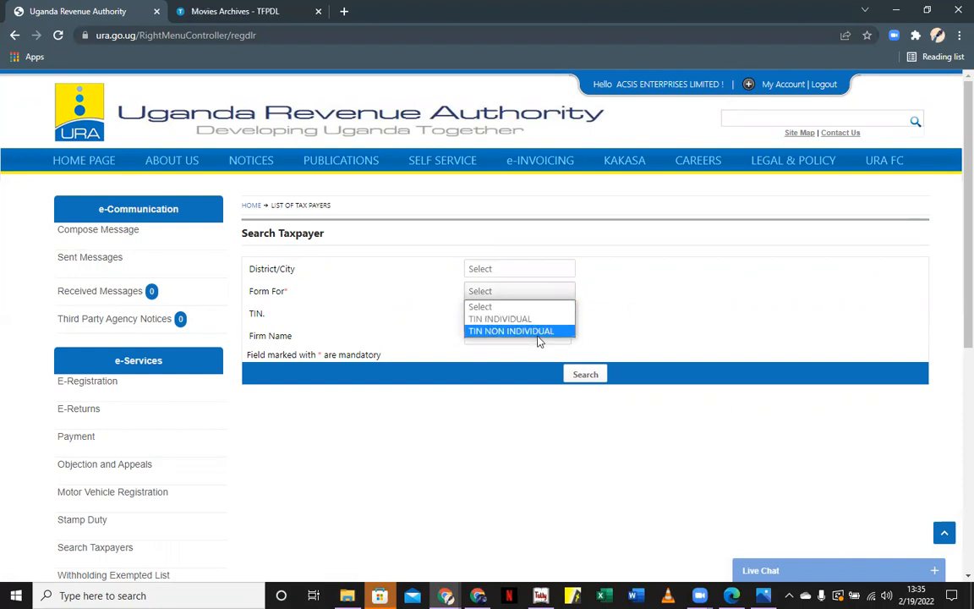
left_click(539, 332)
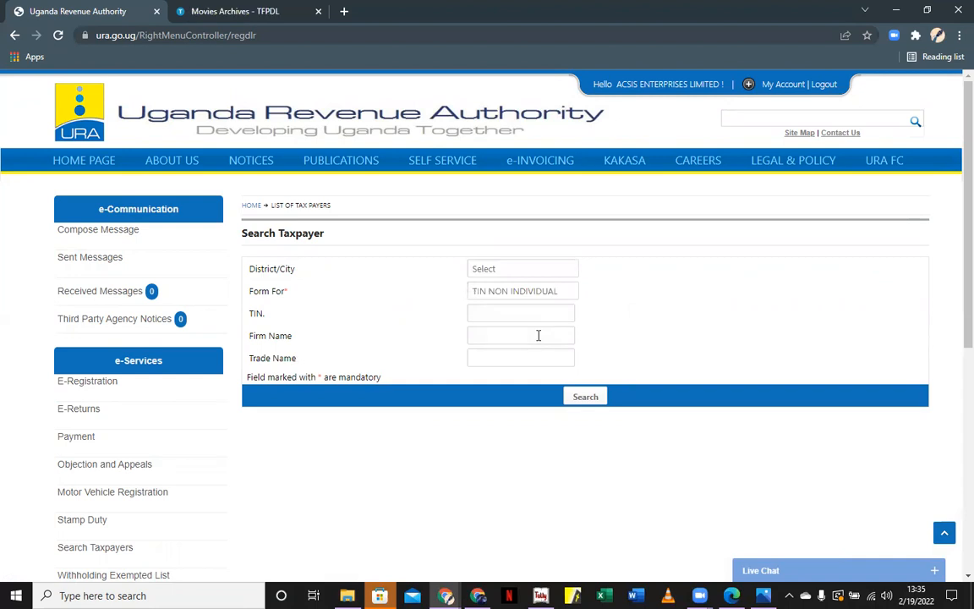
left_click(522, 361)
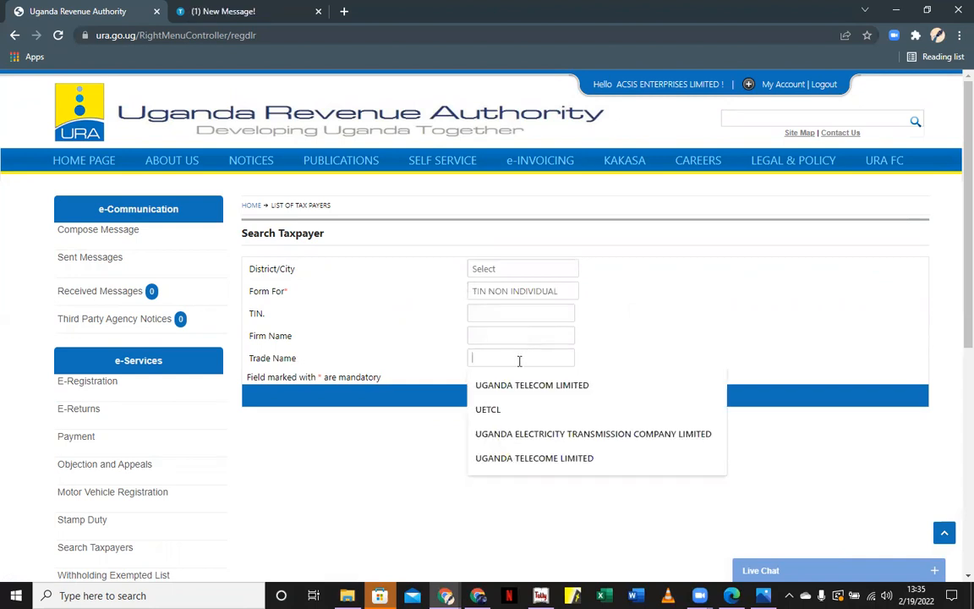
left_click(539, 391)
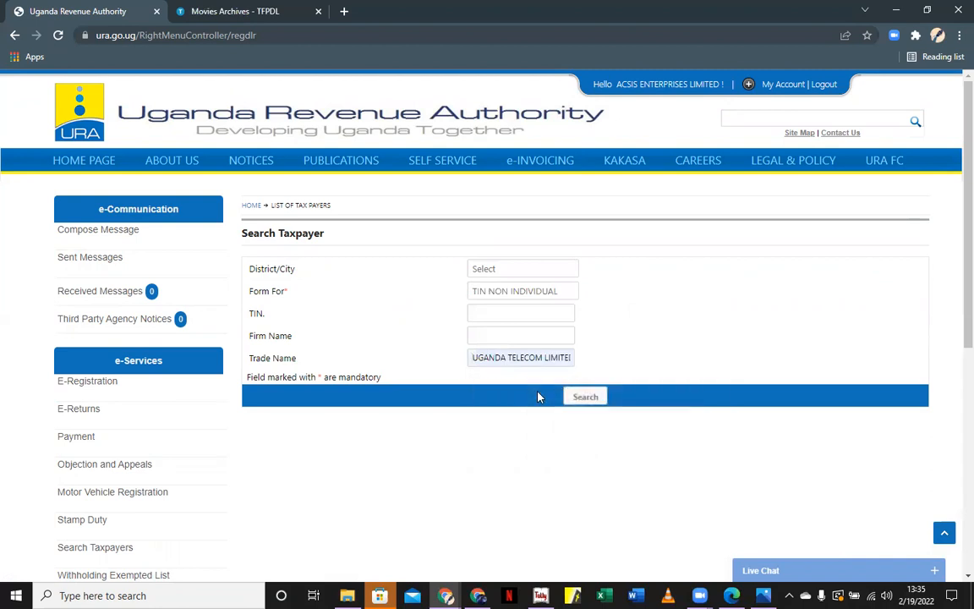
left_click(583, 396)
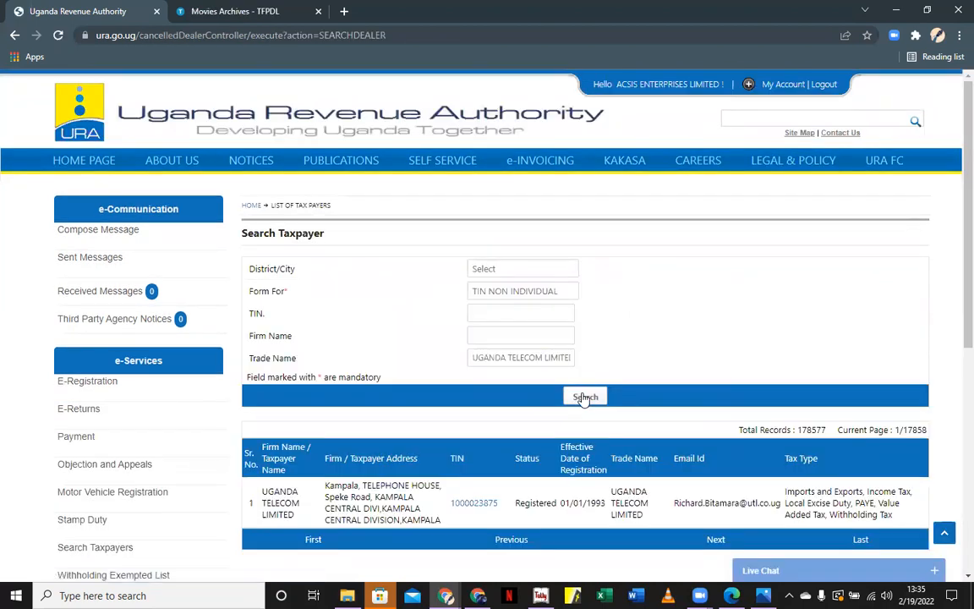
left_click_drag(506, 508, 450, 511)
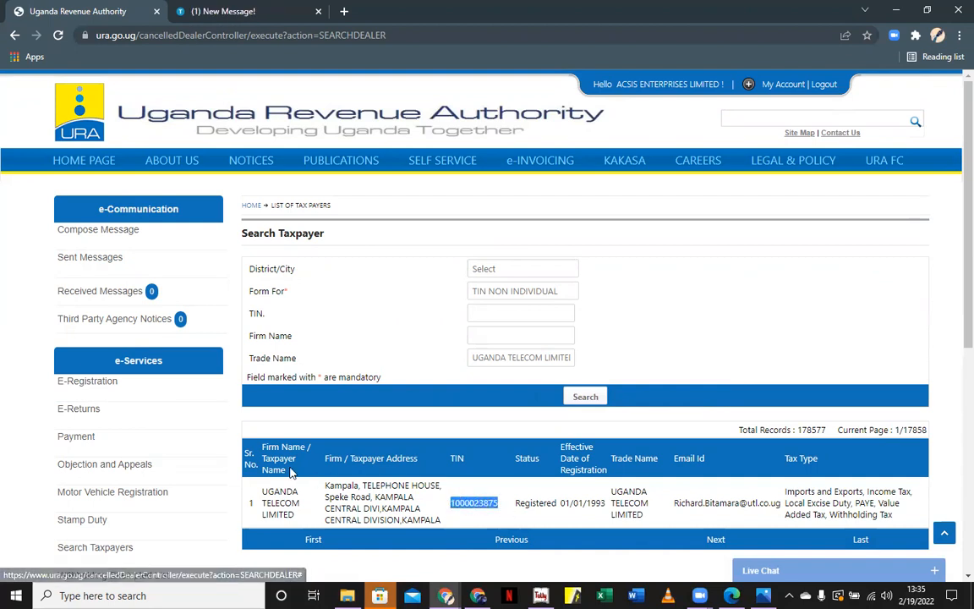
scroll(282, 479, "down", 3)
left_click(136, 484)
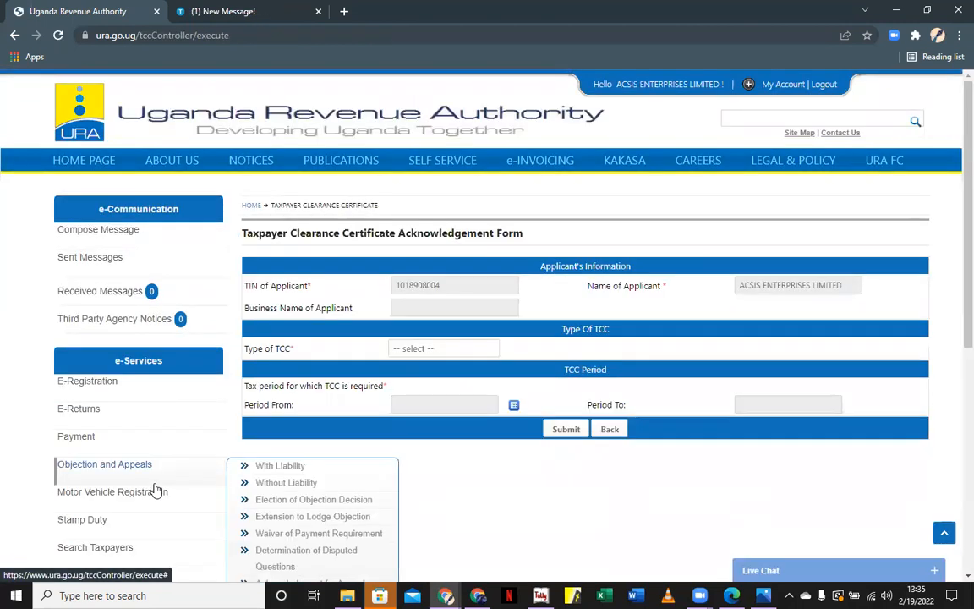
left_click(415, 353)
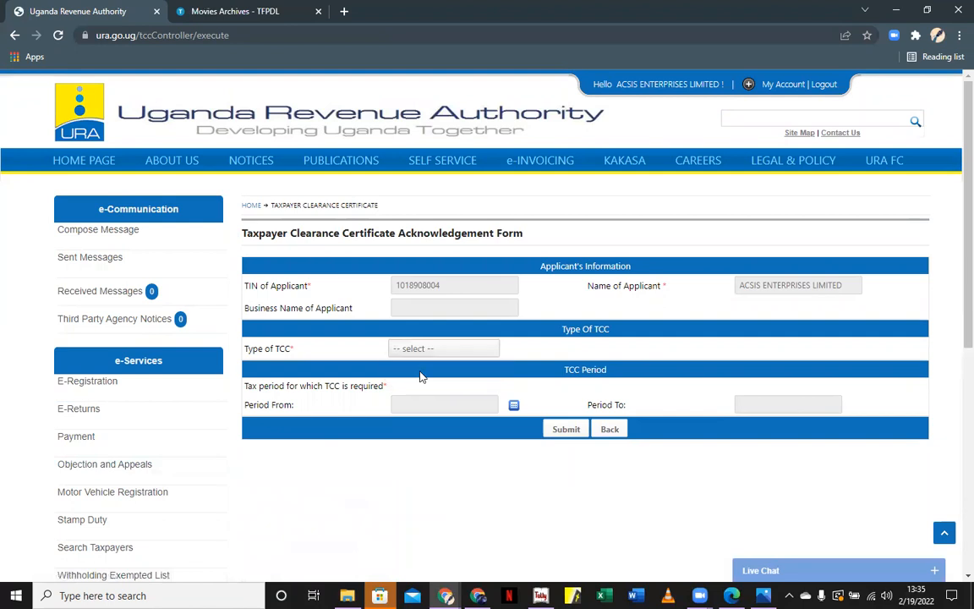
left_click(406, 375)
left_click(422, 400)
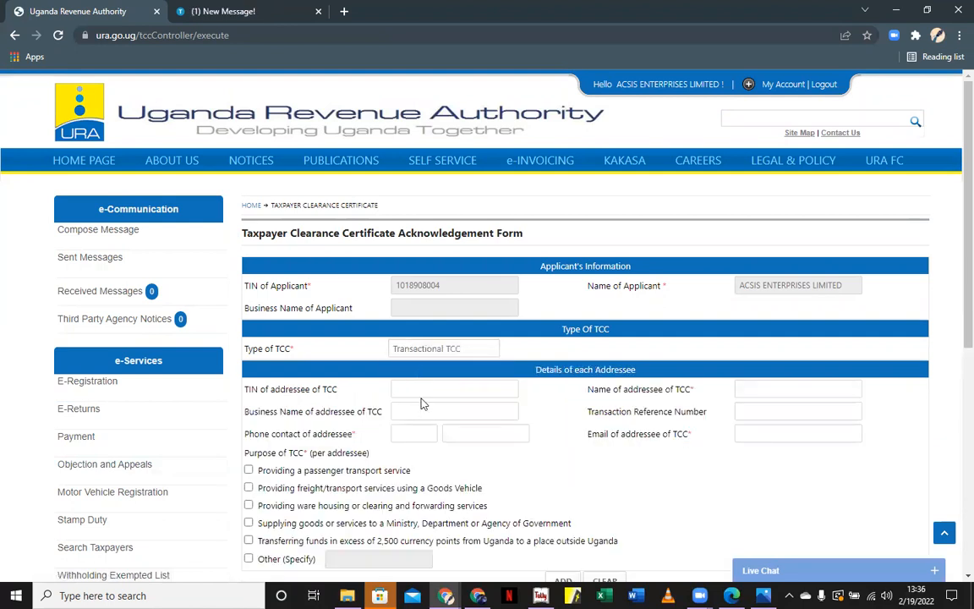
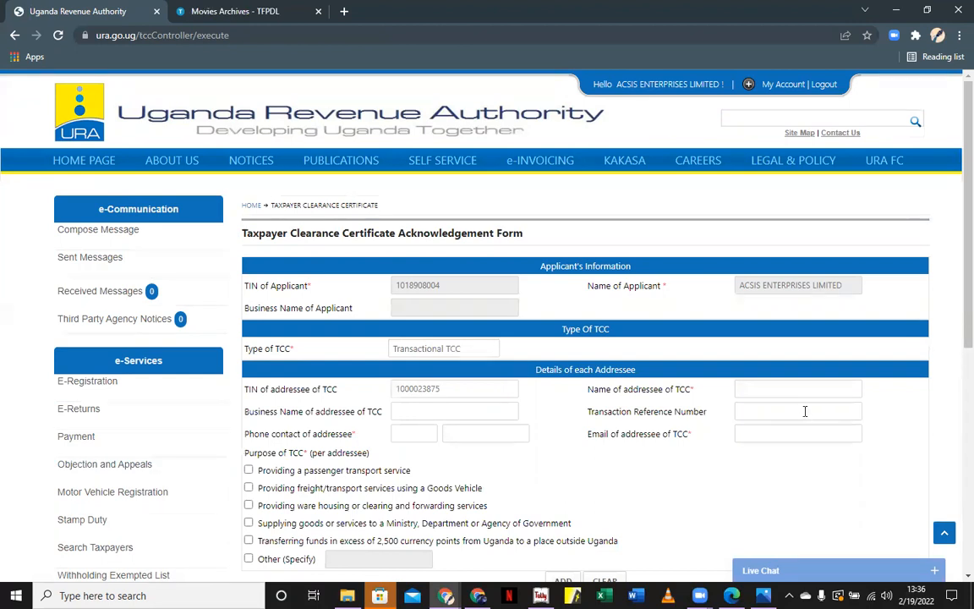
left_click(471, 412)
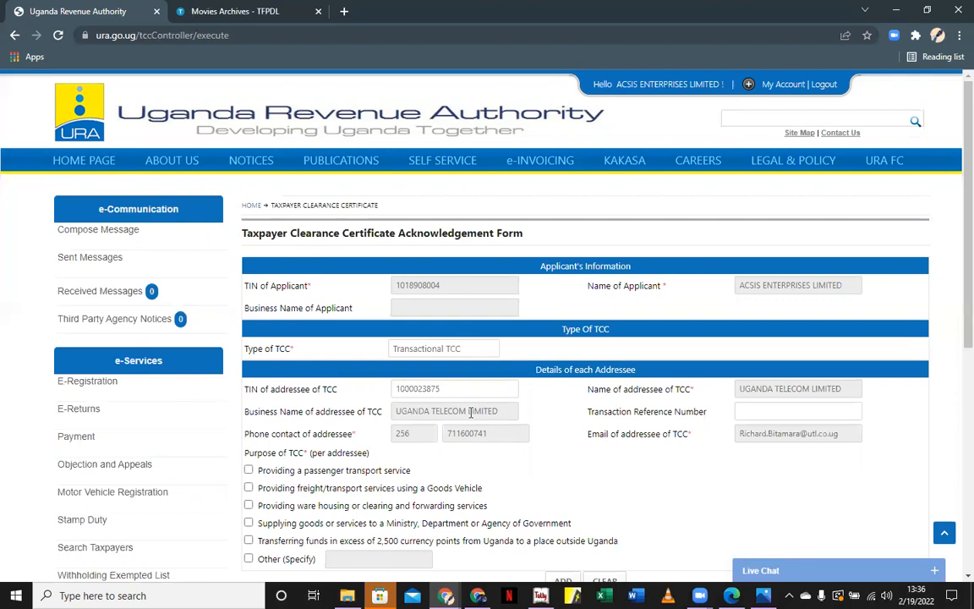
Tick 'Providing freight/transport services using a Goods Vehicle' and add Uganda Telecom to the table
scroll(440, 484, "down", 2)
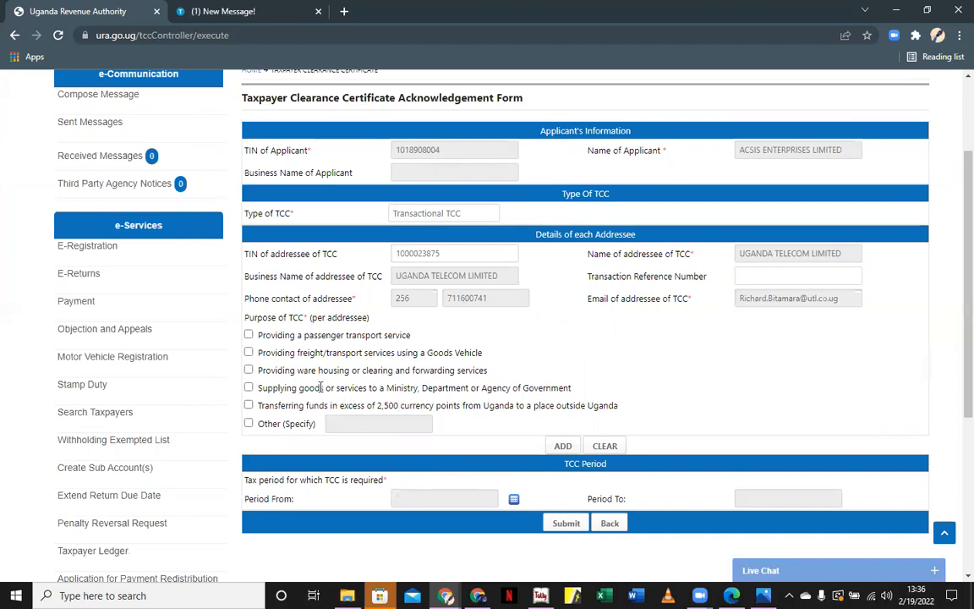
left_click(248, 353)
left_click(561, 446)
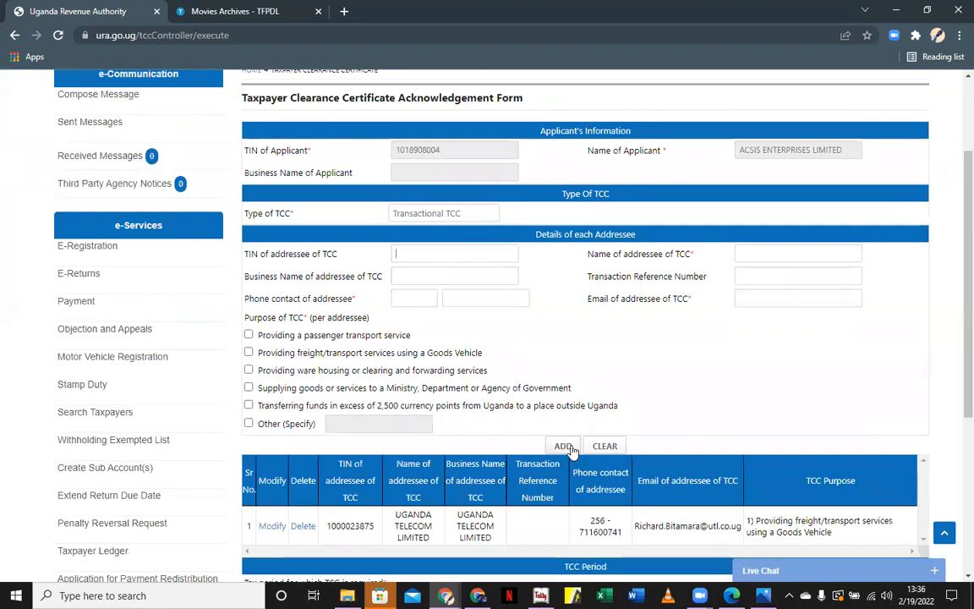
scroll(550, 436, "down", 3)
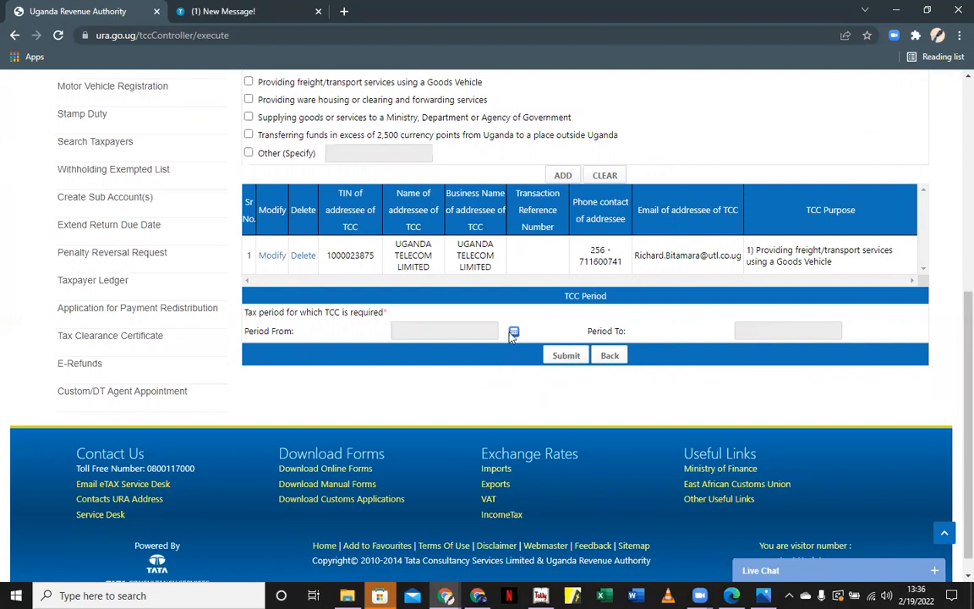
Set Period From to 1 July 2021, giving the period 01/07/2021–30/06/2022, and acknowledge the notice
left_click(513, 333)
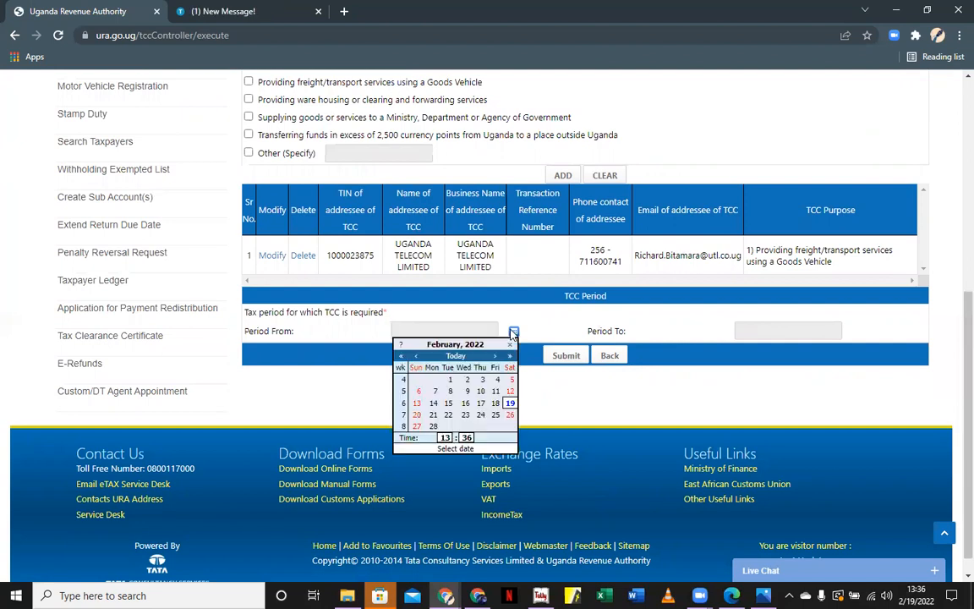
double_click(415, 357)
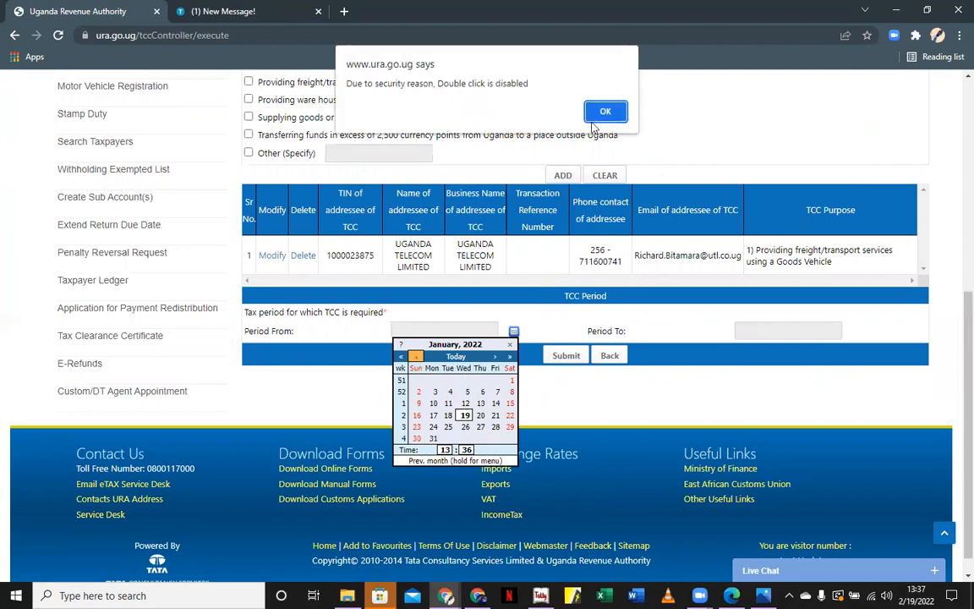
key("Return")
double_click(417, 358)
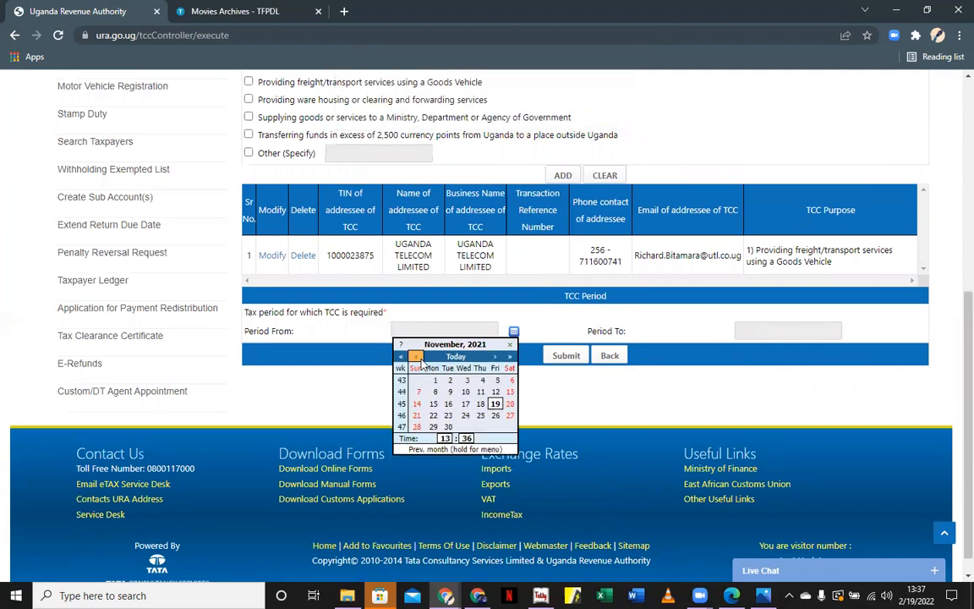
key("Return")
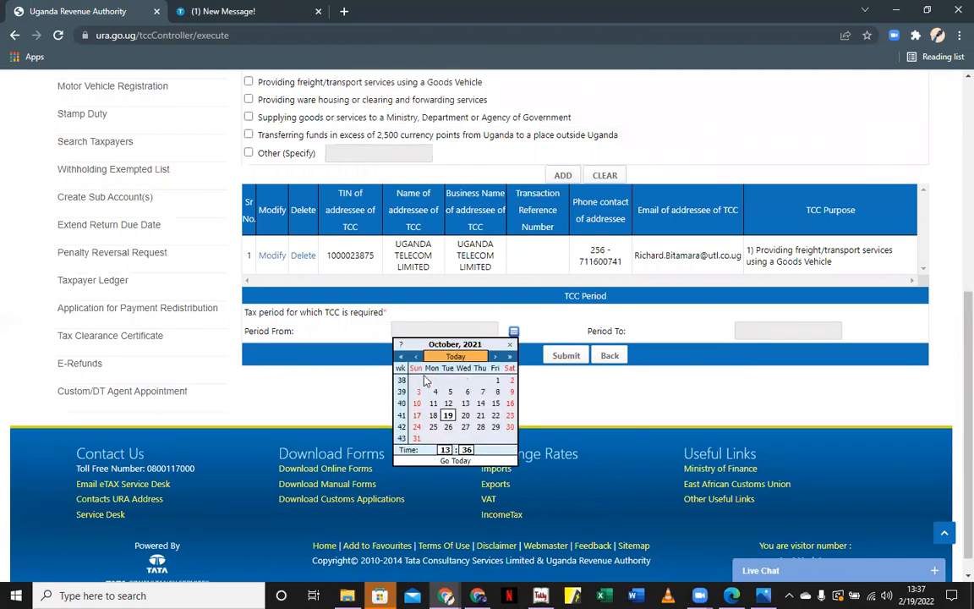
left_click(415, 357)
left_click(416, 357)
left_click(415, 357)
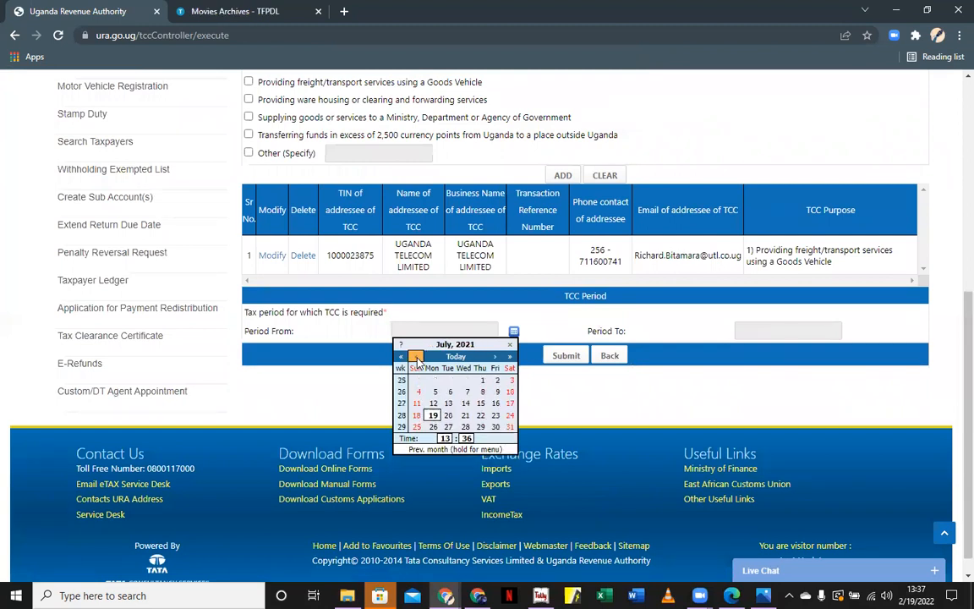
left_click(482, 381)
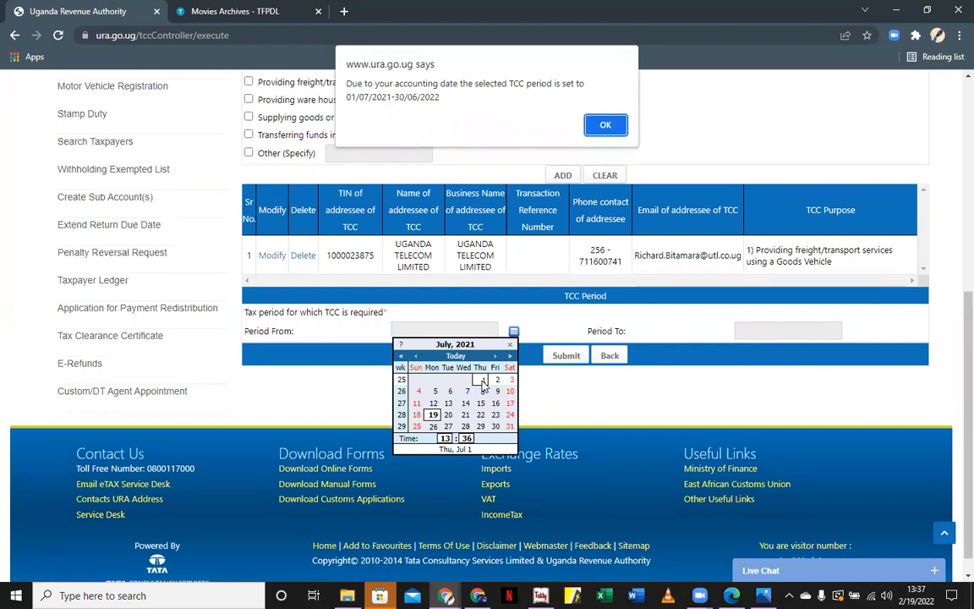
left_click(607, 125)
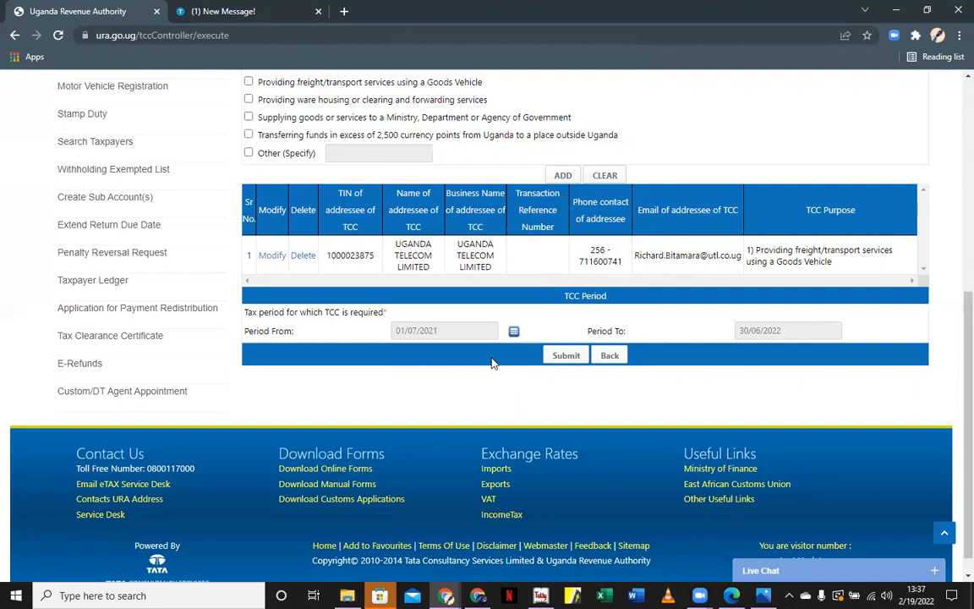
scroll(461, 304, "up", 1)
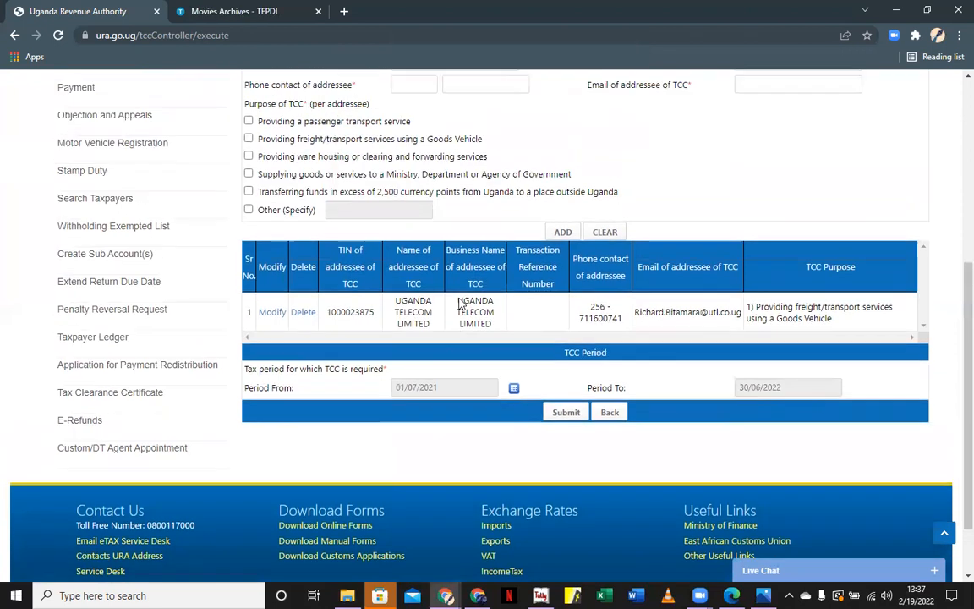
scroll(461, 304, "up", 3)
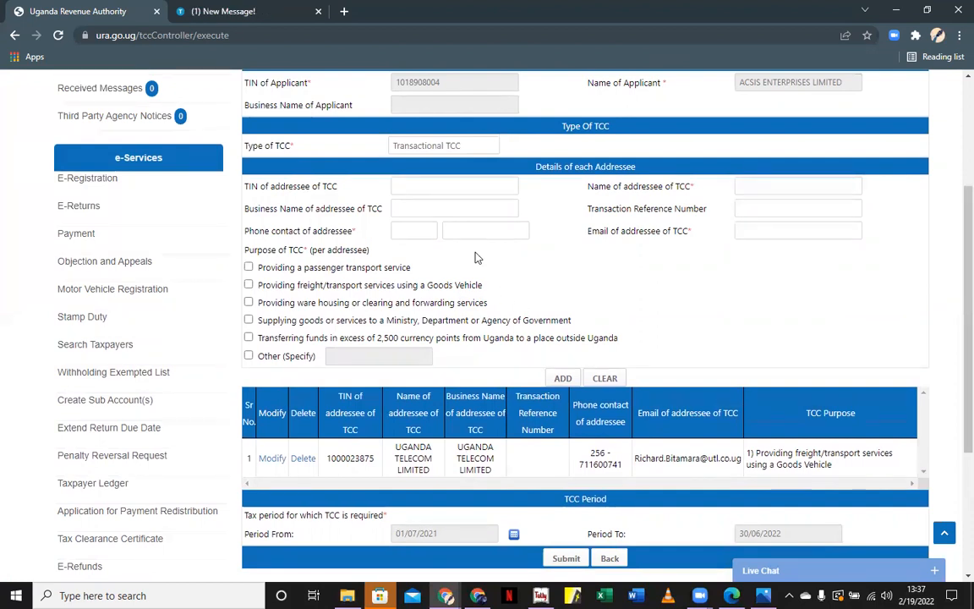
left_click(439, 186)
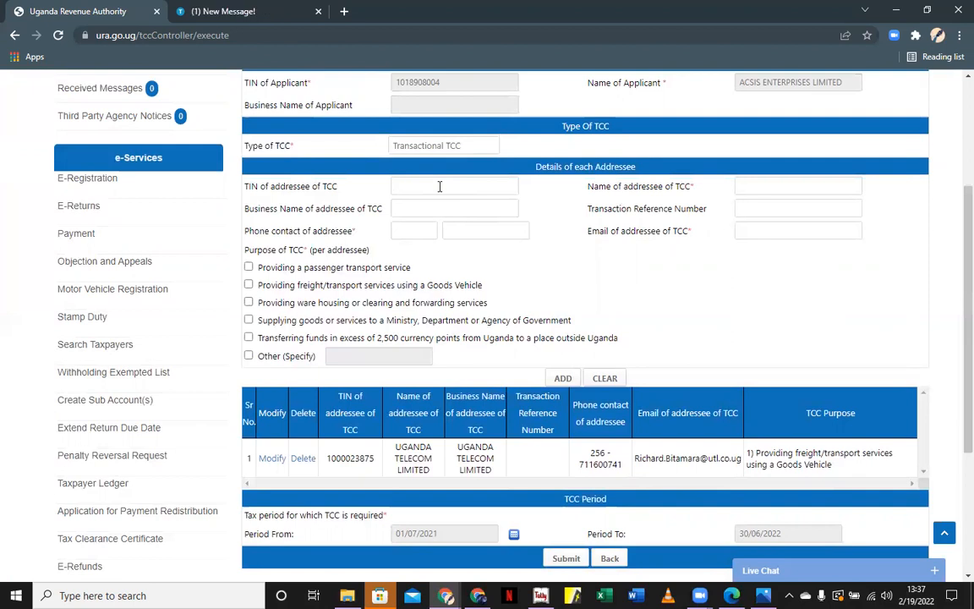
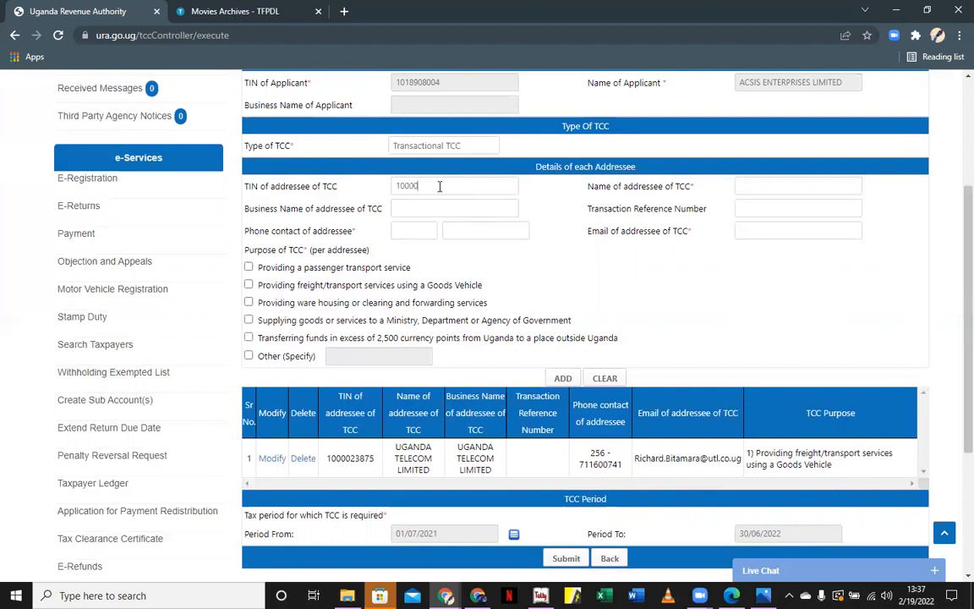
left_click(429, 207)
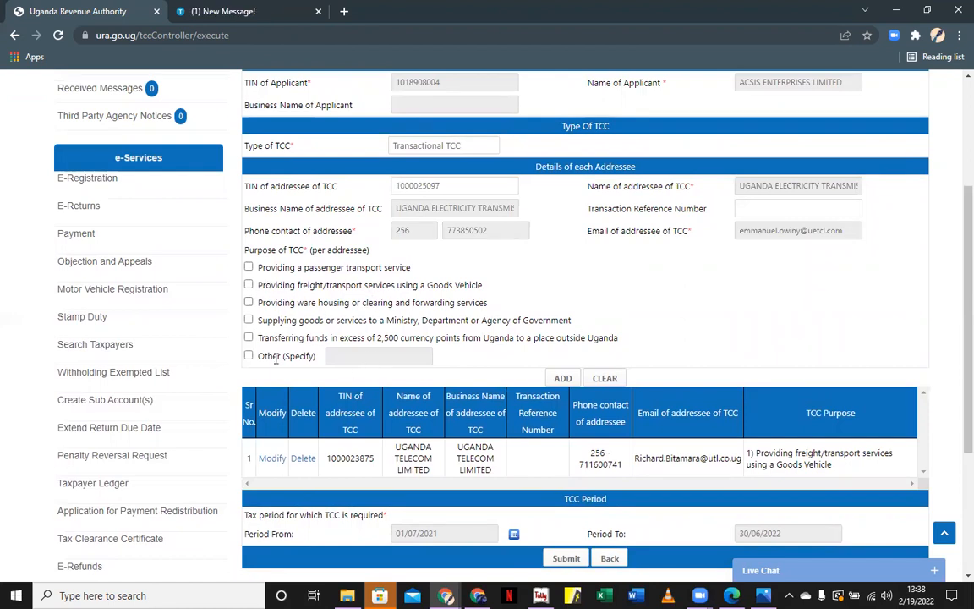
Set the purpose to Other (Specify): 'bidding' and add it as the second addressee
left_click(248, 356)
left_click(356, 360)
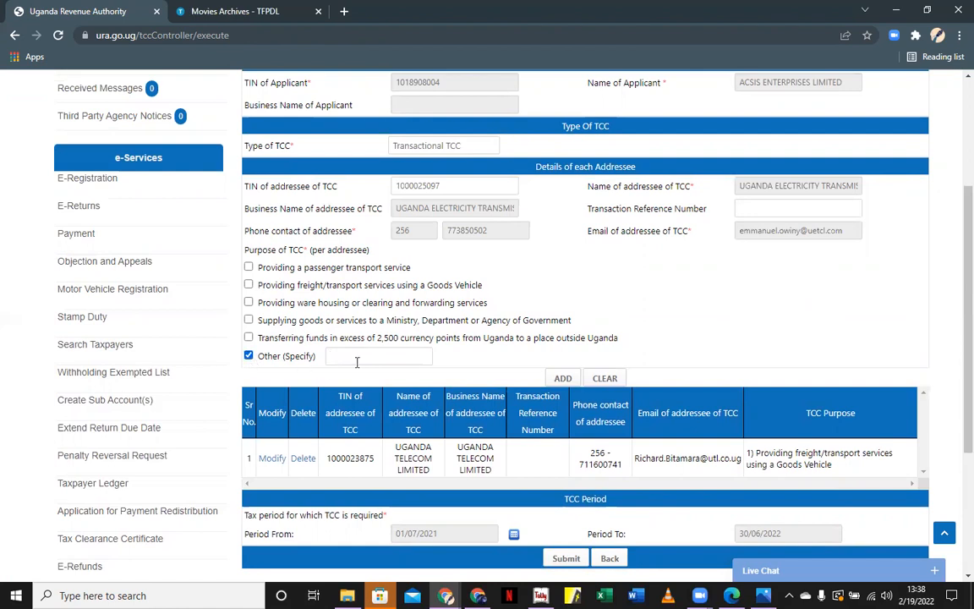
type("bidding")
left_click(562, 377)
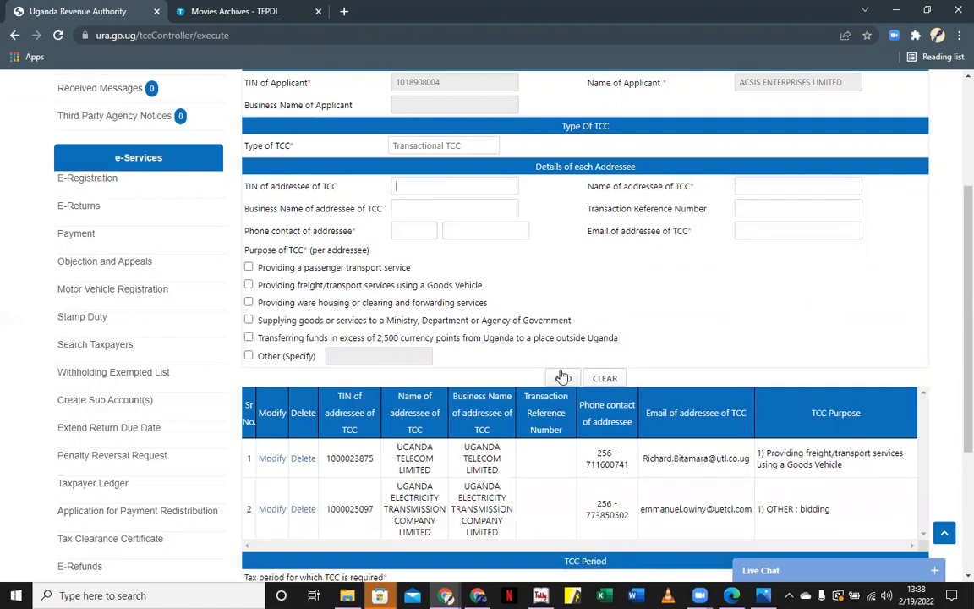
scroll(563, 377, "down", 3)
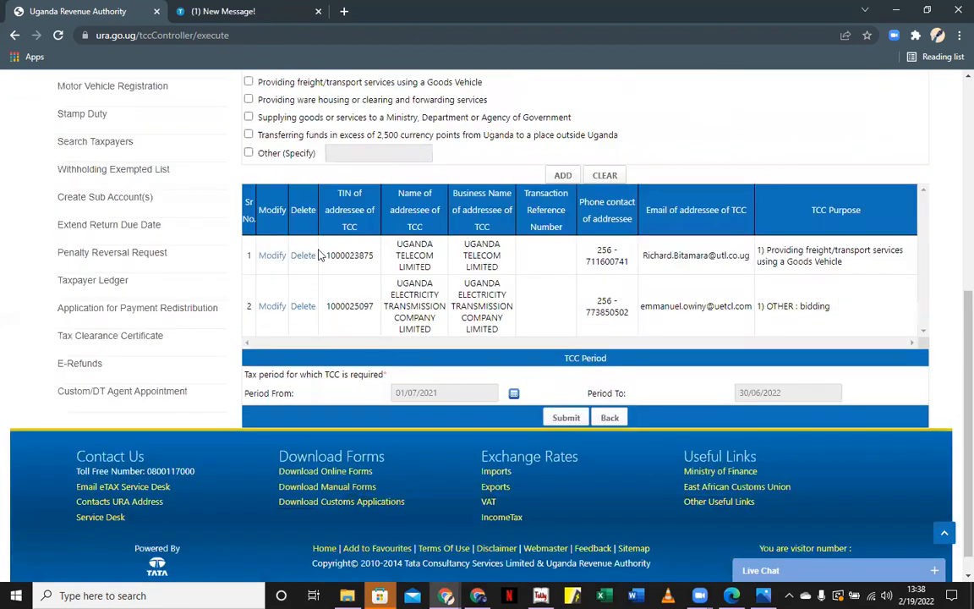